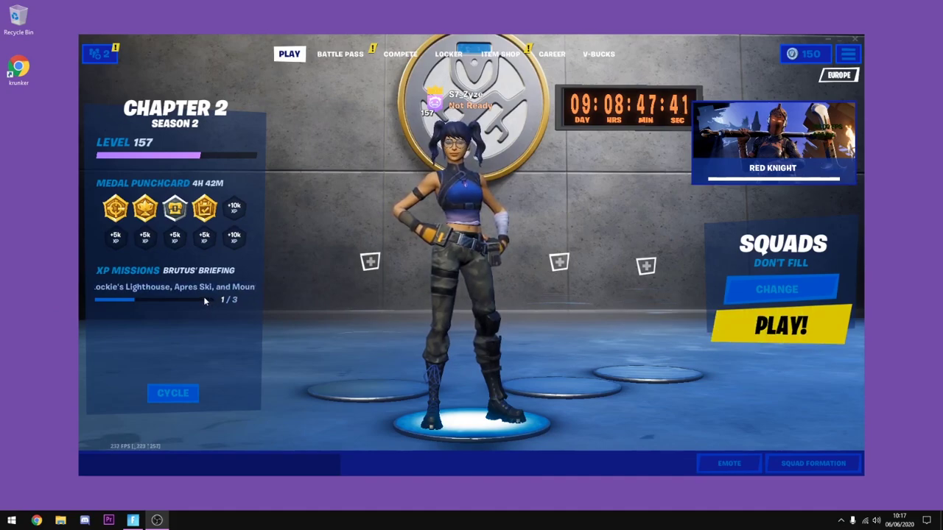
# Step: Search the Start menu for 'windows powe' and run Windows PowerShell as administrator
pyautogui.press('super')
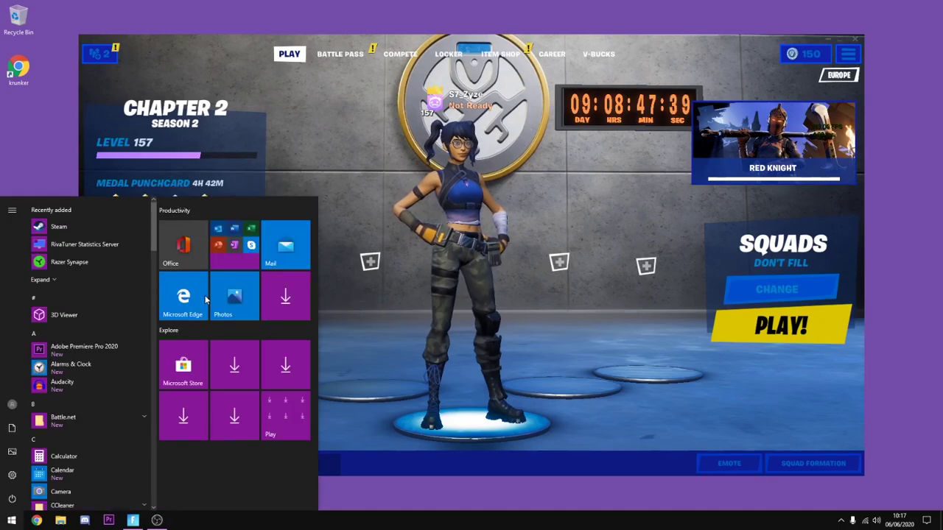
pyautogui.rightClick(11, 520)
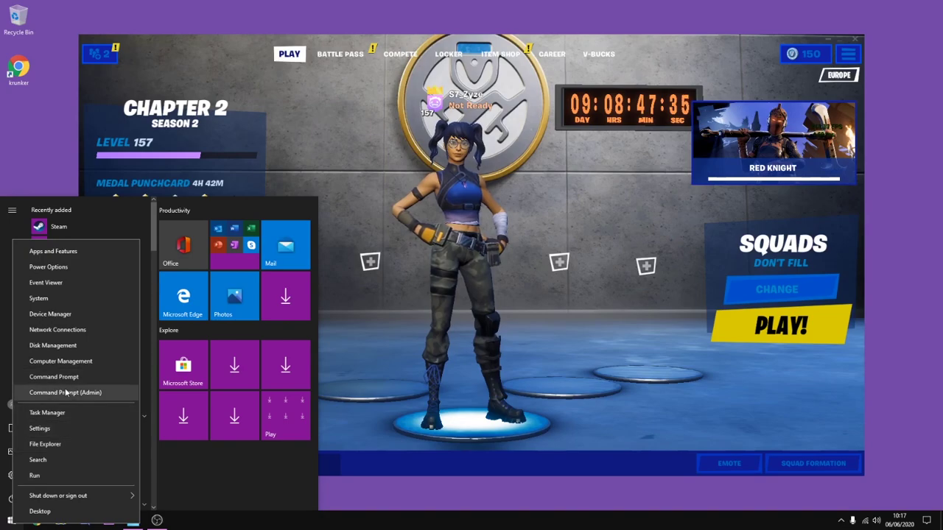
pyautogui.click(11, 520)
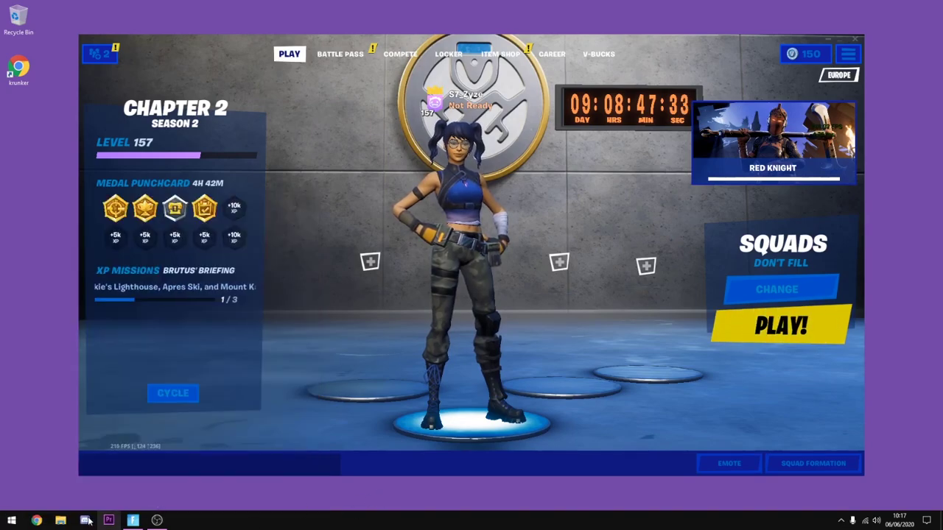
pyautogui.click(11, 520)
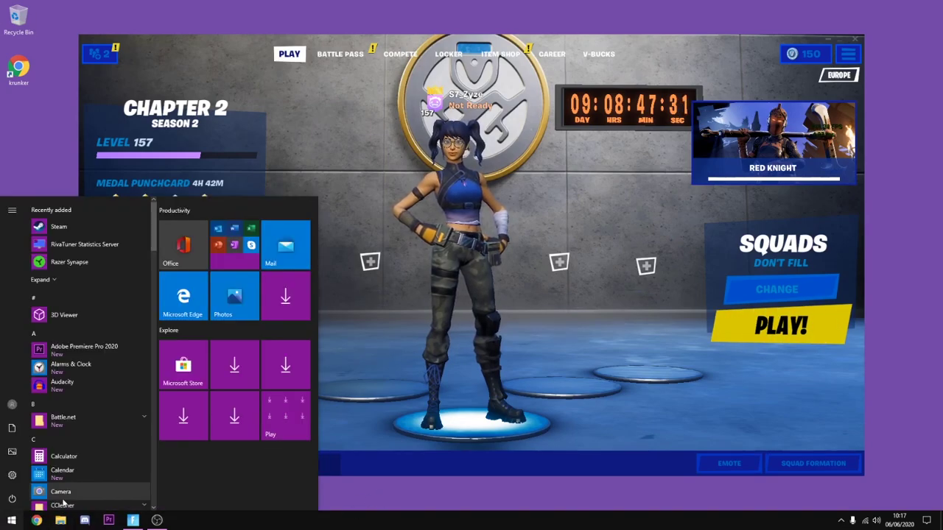
pyautogui.write('windows powe')
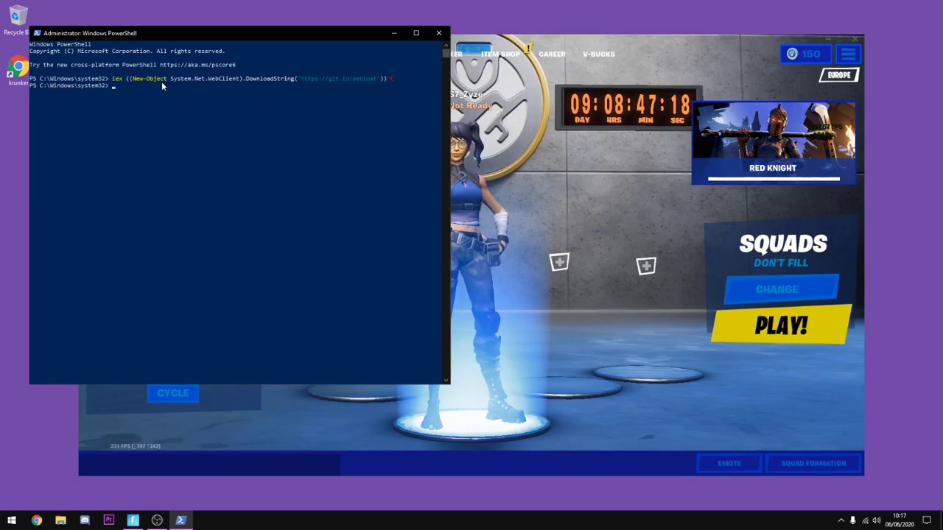
# Step: Paste and run the iex DownloadString debloat command, then drag Windows10Debloater into view
pyautogui.press('Return')
pyautogui.rightClick(187, 101)
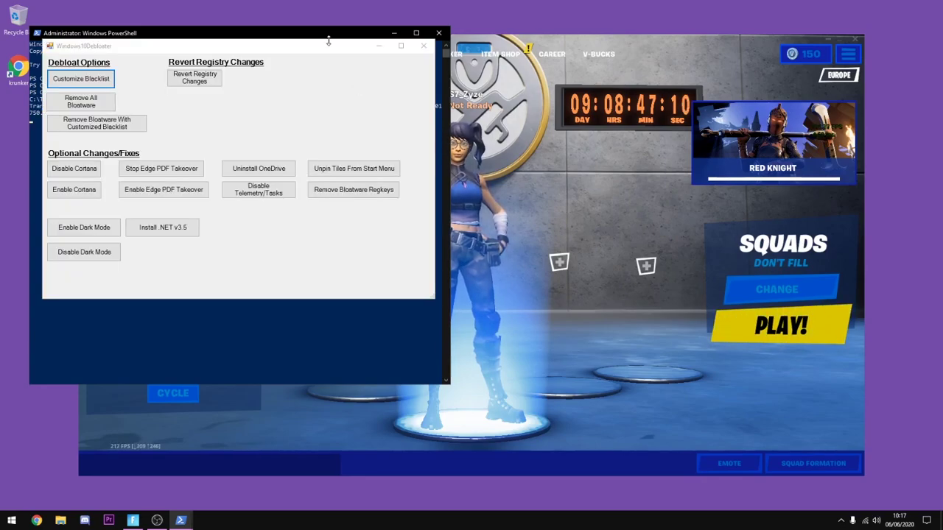
pyautogui.moveTo(327, 47); pyautogui.dragTo(447, 75)
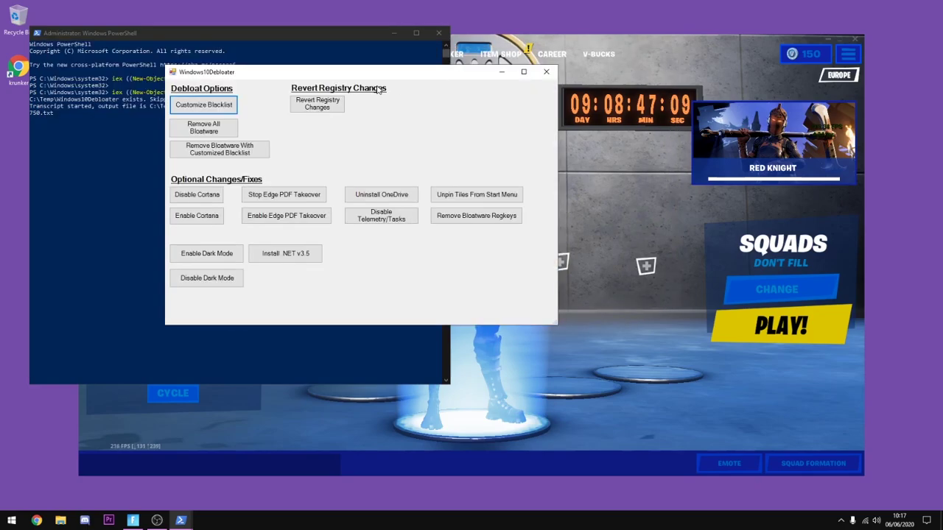
# Step: Run Remove All Bloatware and minimize the stray File Explorer until 'Finished all tasks.' appears
pyautogui.click(214, 130)
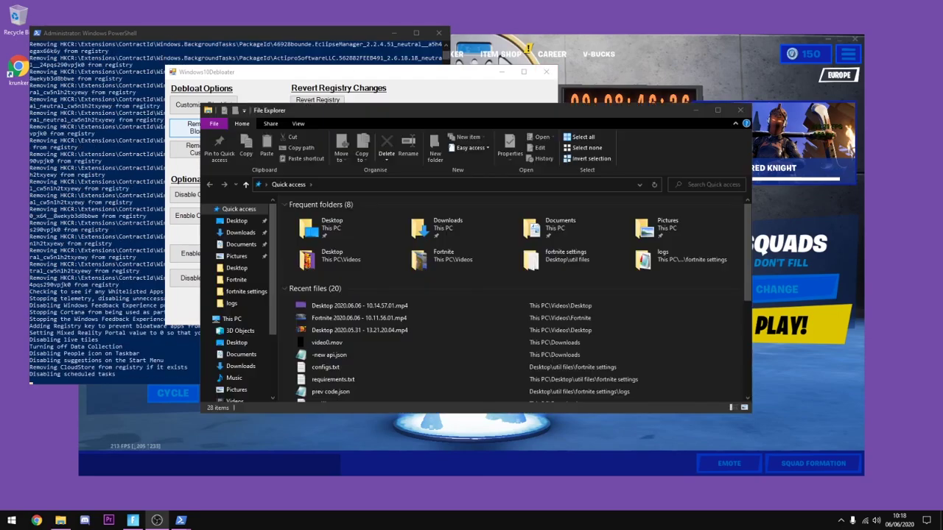
pyautogui.click(60, 519)
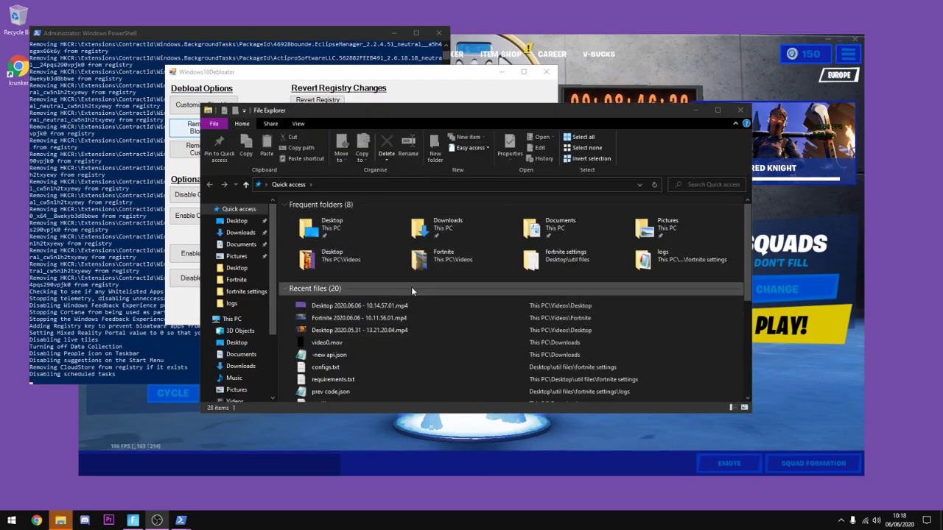
pyautogui.click(695, 110)
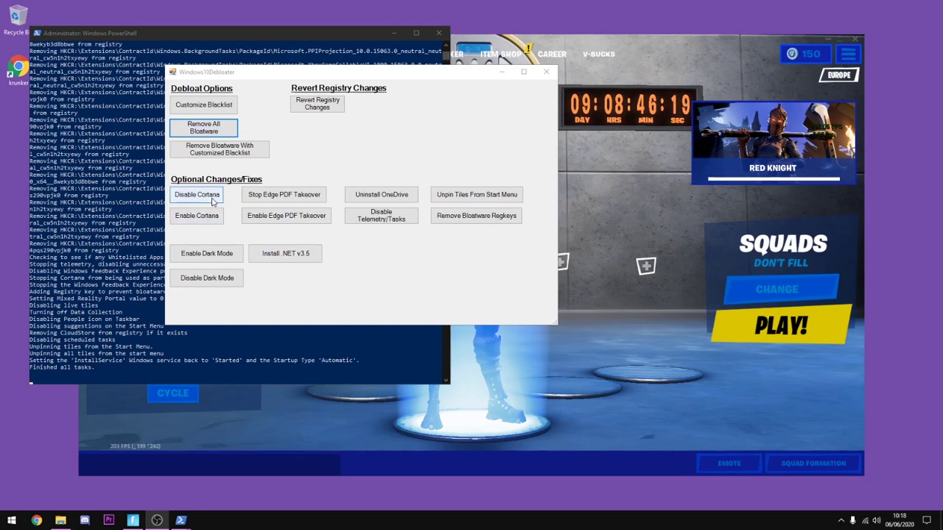
# Step: Disable Cortana, stop Edge PDF takeover, remove bloatware regkeys, and disable telemetry/tasks
pyautogui.click(213, 200)
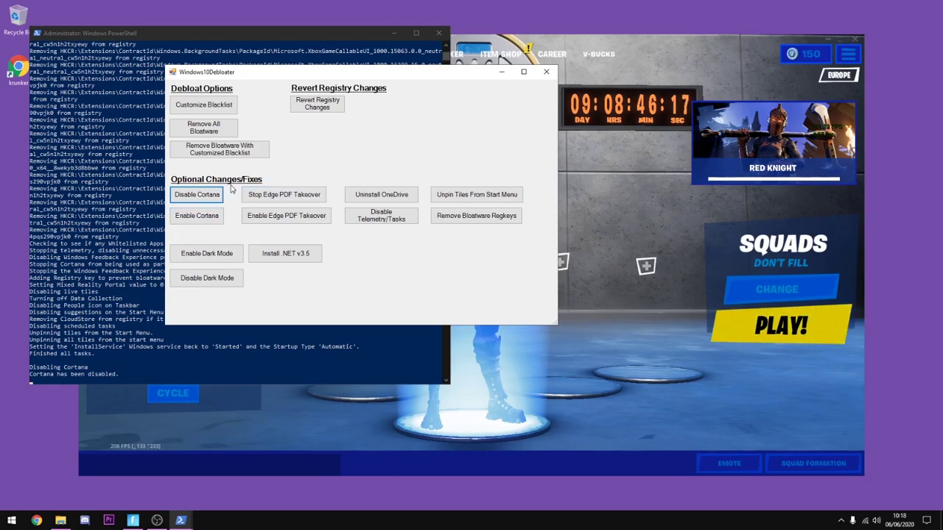
pyautogui.click(275, 195)
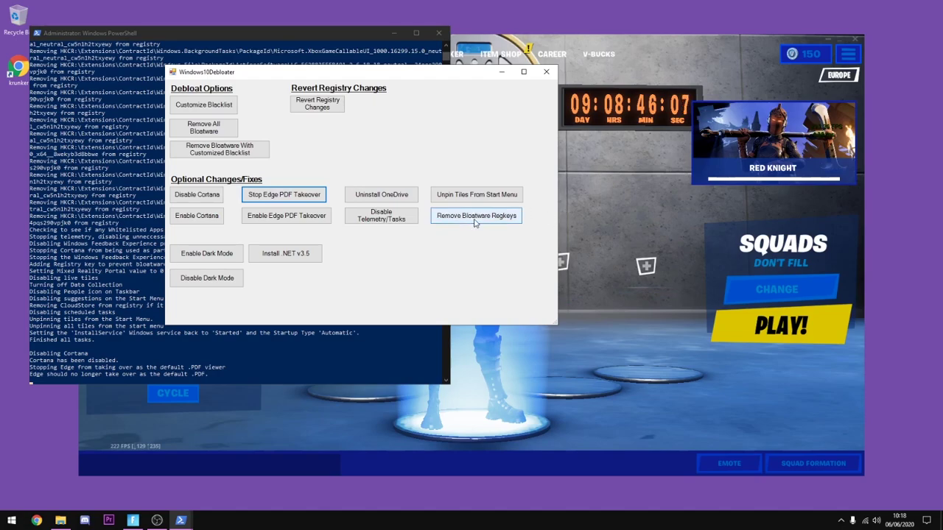
pyautogui.click(449, 218)
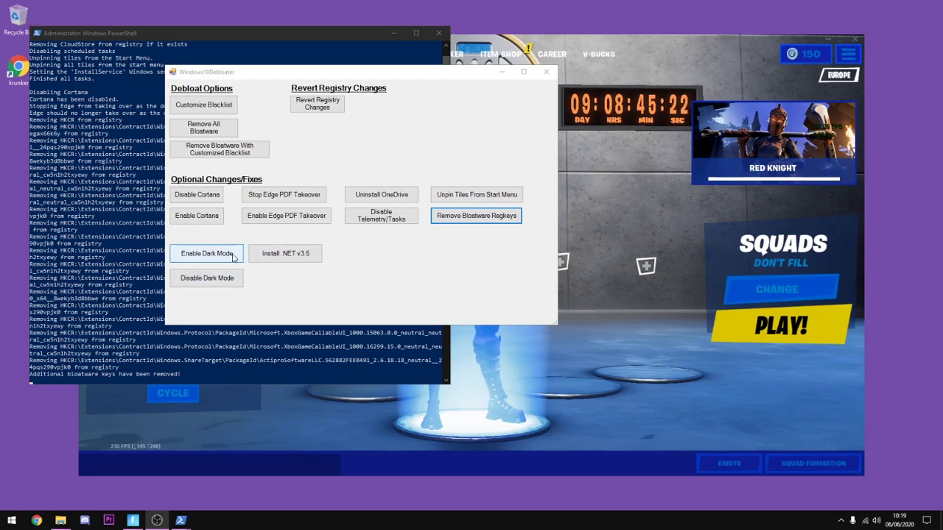
pyautogui.click(382, 218)
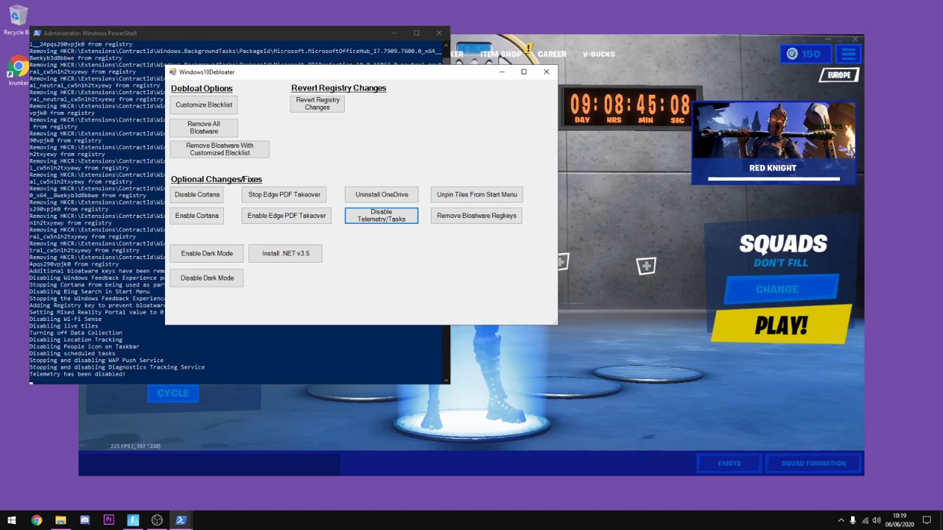
# Step: Close the debloater and PowerShell, and bring up Chrome on the Windows Update Blocker page
pyautogui.hotkey('alt', 'F4')
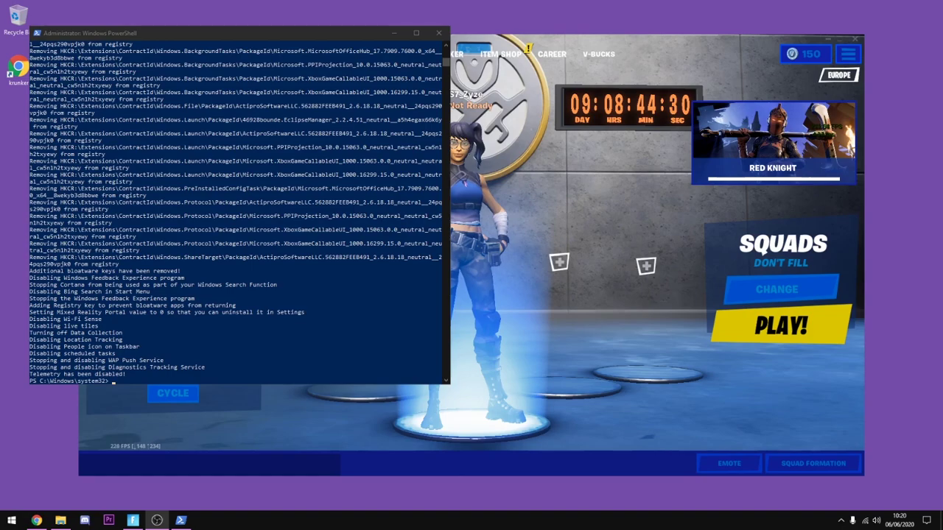
pyautogui.click(439, 33)
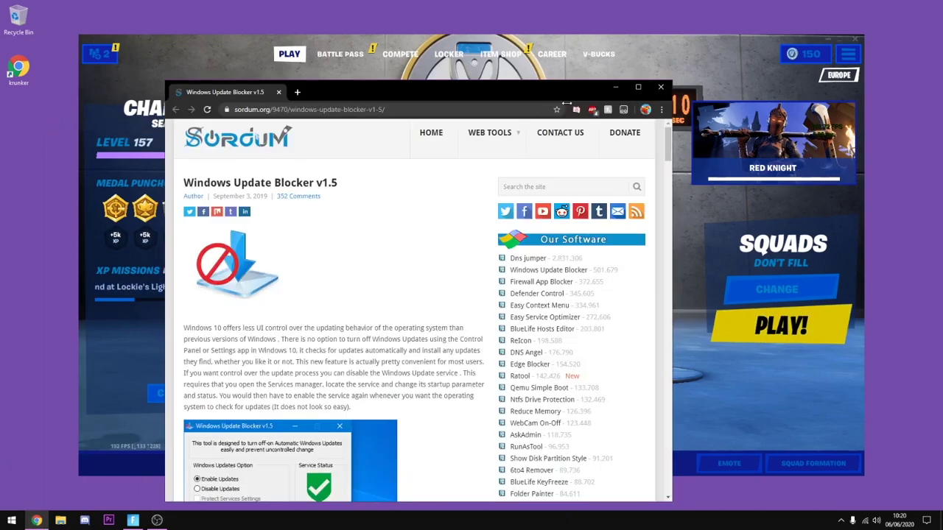
pyautogui.click(639, 42)
# Step: Scroll down the sordum.org Windows Update Blocker v1.5 page to Download, then close Chrome
pyautogui.scroll(-2, 419, 268)
pyautogui.scroll(-20, 418, 273)
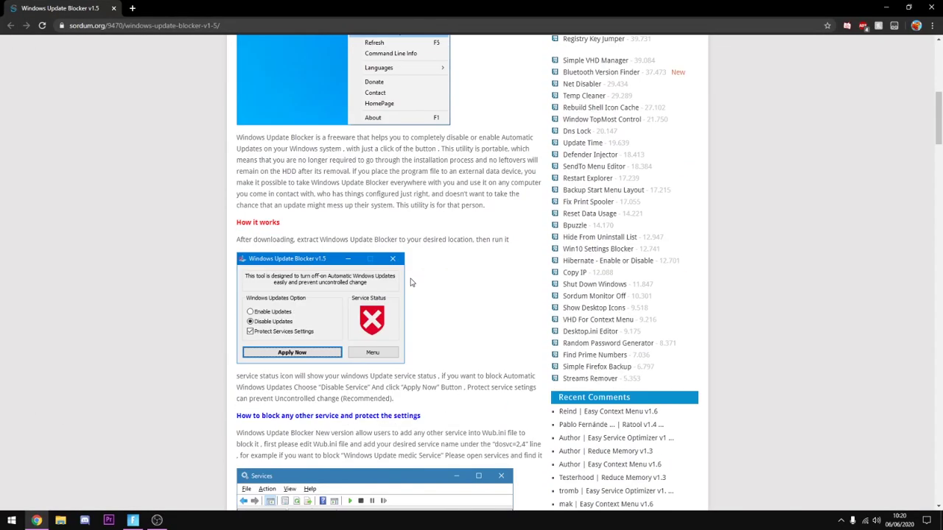
pyautogui.scroll(-6, 405, 285)
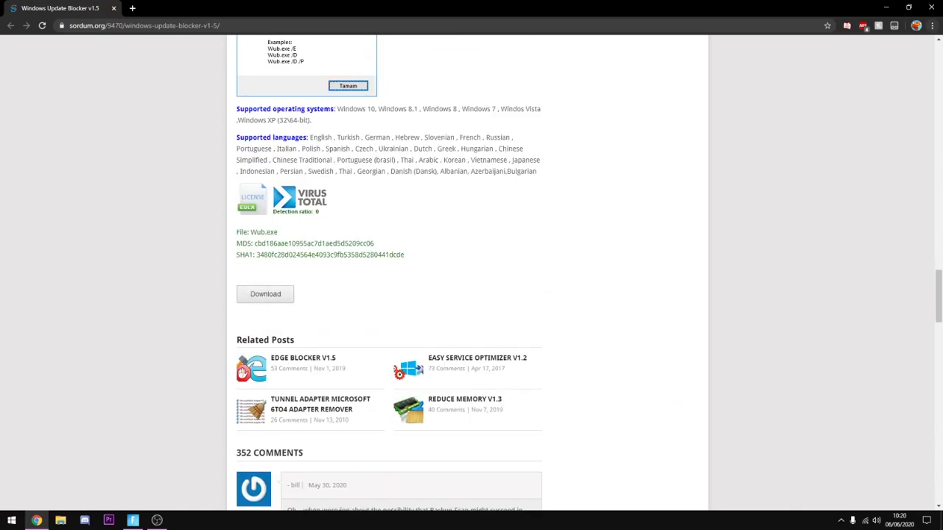
pyautogui.click(931, 8)
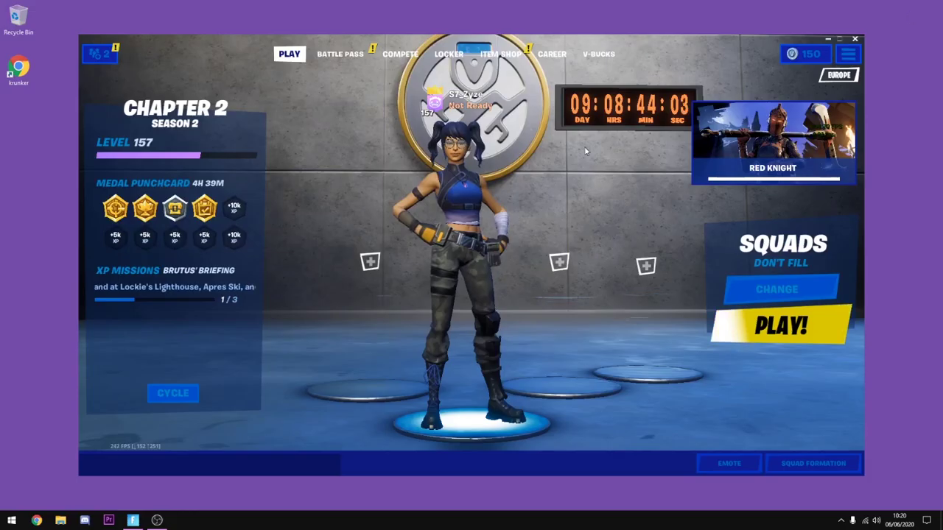
# Step: Run Wub.exe from the Wub folder in Wub.zip with Disable Updates, then close it and WinRAR
pyautogui.click(60, 520)
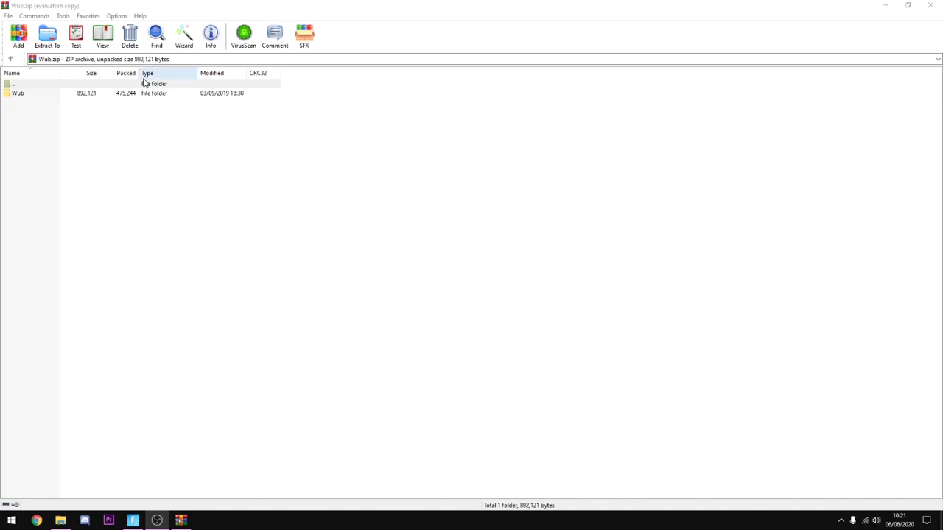
pyautogui.doubleClick(122, 92)
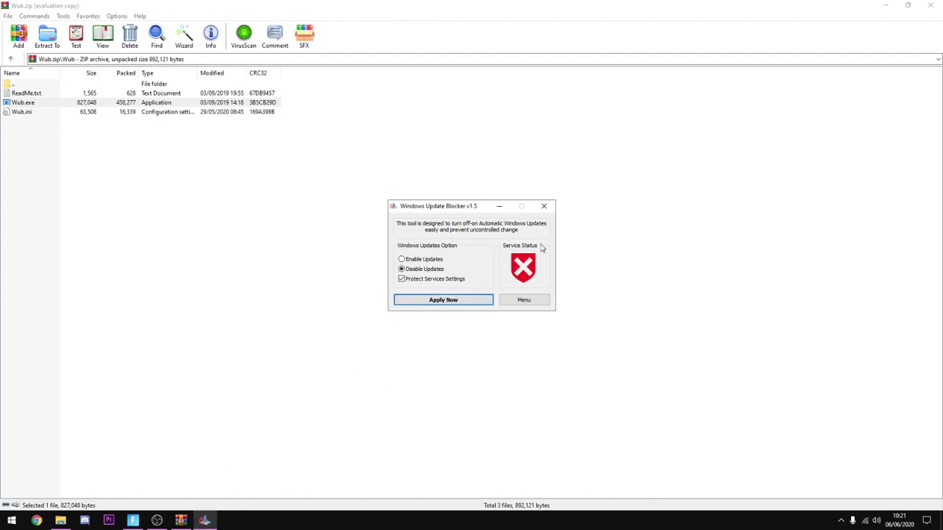
pyautogui.click(545, 207)
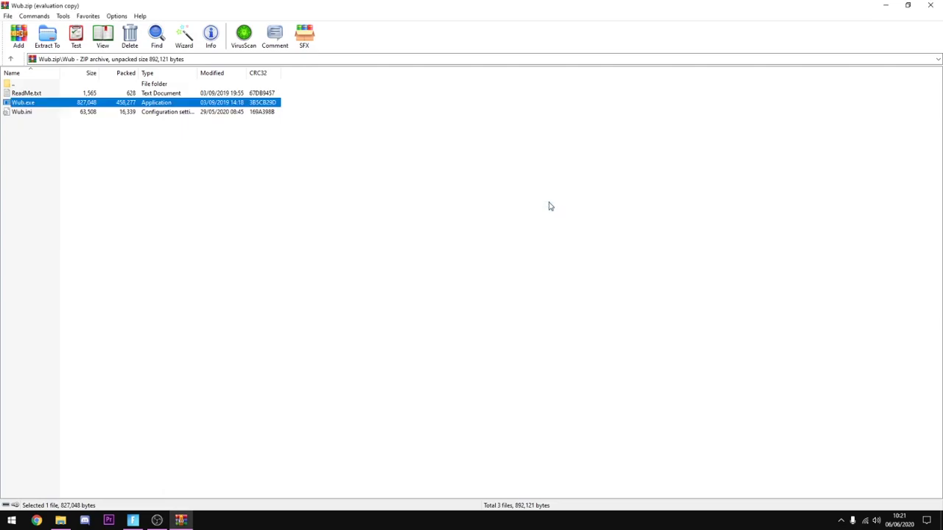
pyautogui.click(930, 5)
pyautogui.click(735, 106)
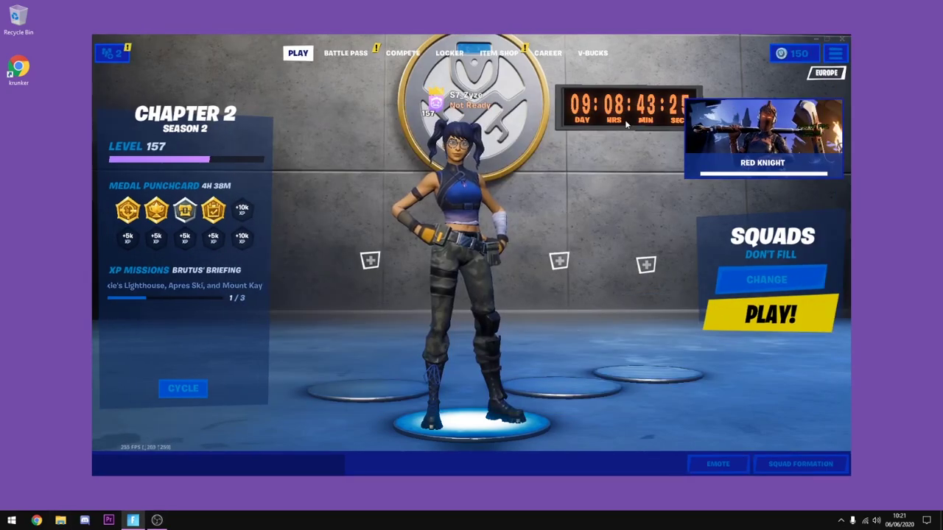
# Step: Open Fortnite's side menu and Video settings, then back out to the lobby
pyautogui.click(834, 53)
pyautogui.click(833, 68)
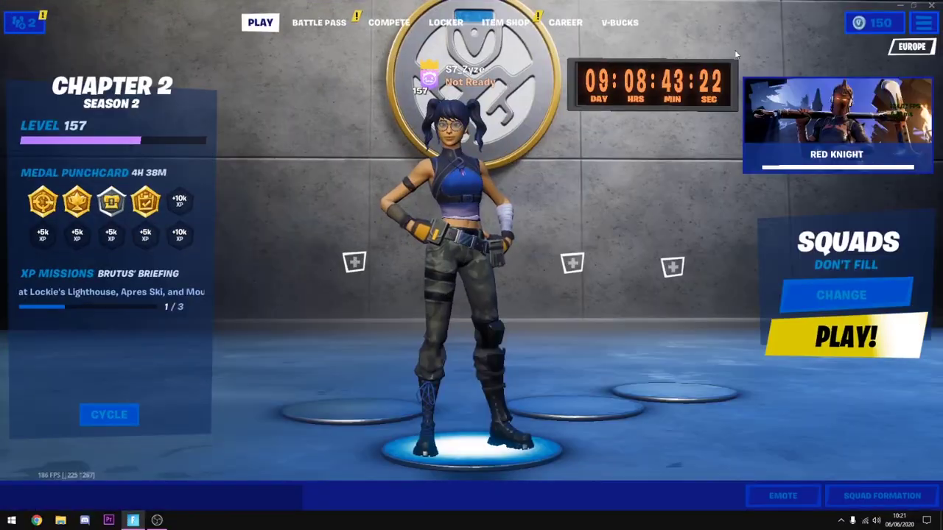
pyautogui.press('Escape')
pyautogui.click(780, 50)
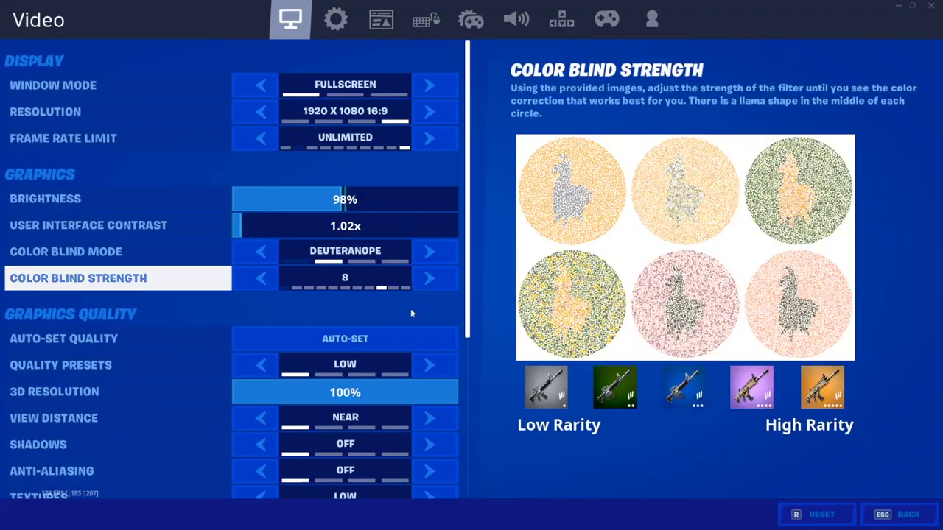
pyautogui.scroll(-3, 412, 307)
pyautogui.press('Escape')
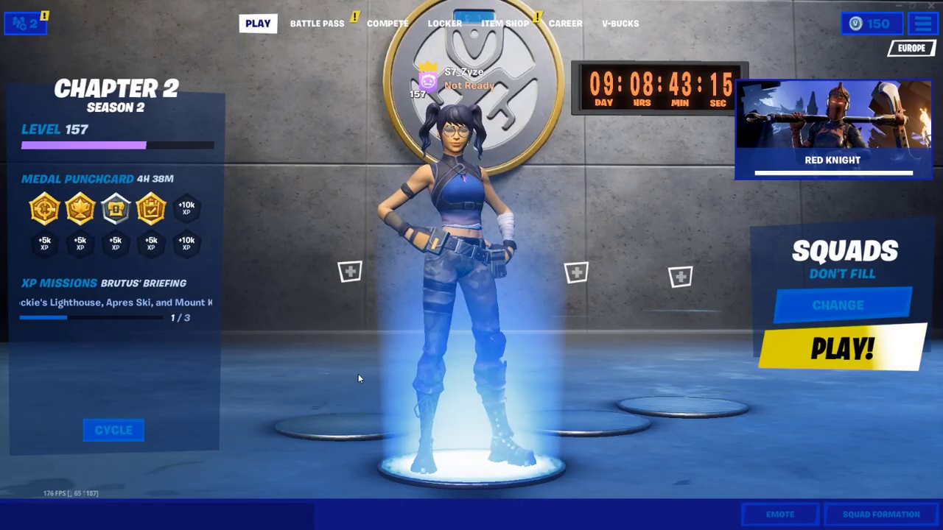
# Step: Reopen the Video settings and lower 3D Resolution from 100% to about 90%
pyautogui.press('Escape')
pyautogui.click(766, 53)
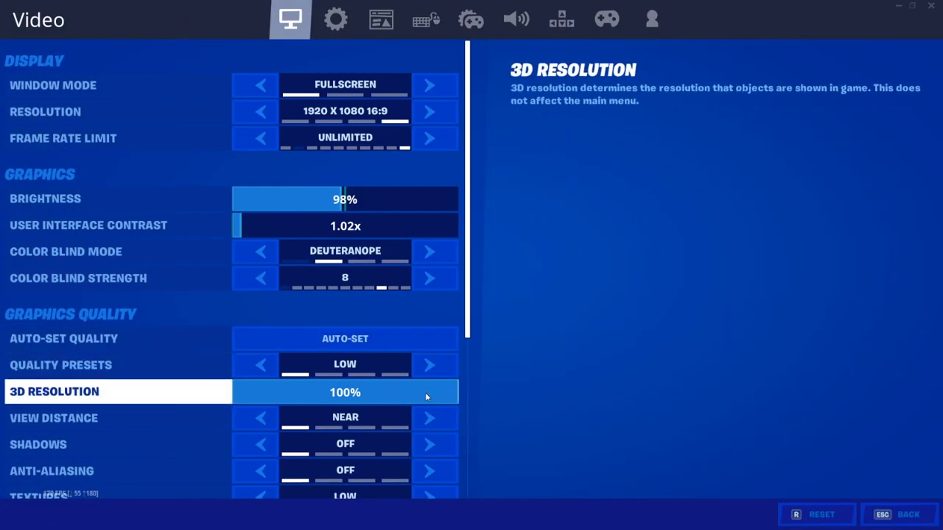
pyautogui.press('Escape')
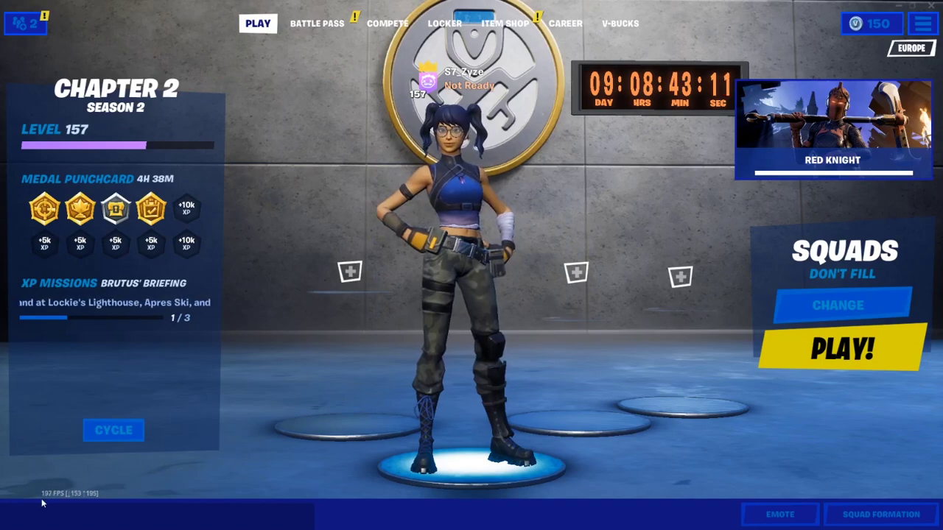
pyautogui.press('Escape')
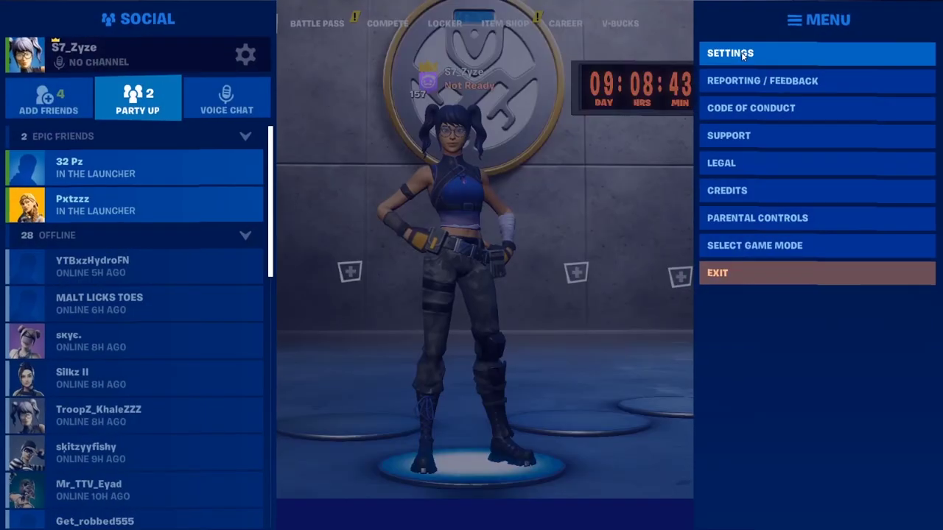
pyautogui.click(743, 55)
pyautogui.click(414, 398)
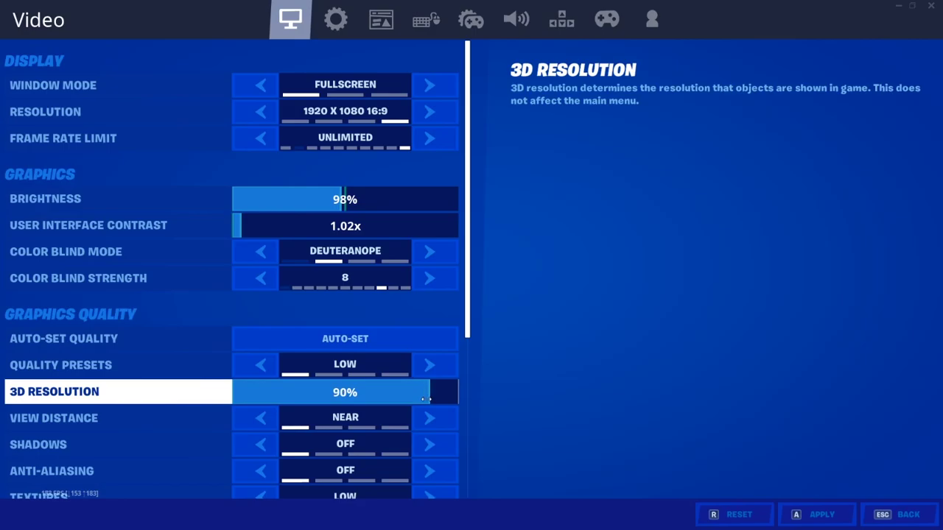
pyautogui.press('Escape')
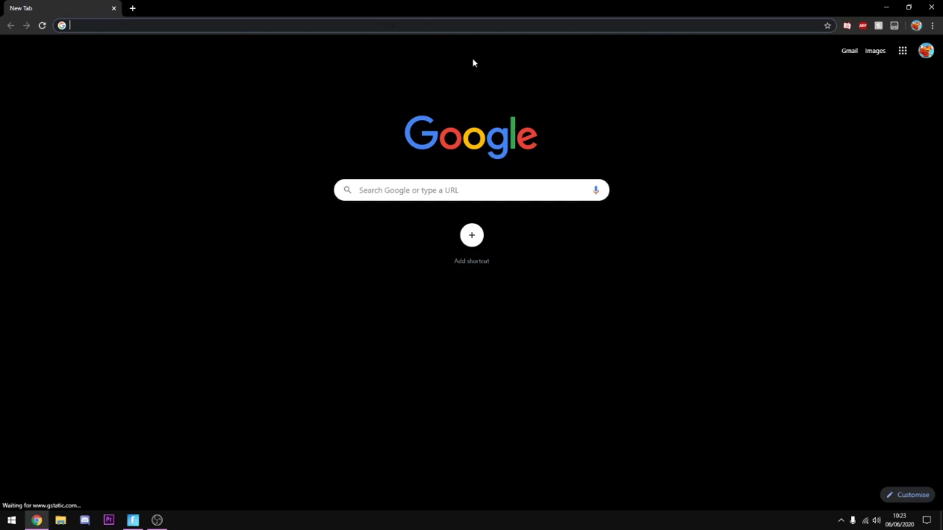
# Step: Go to Chrome Settings from the three-dot menu and expand the Advanced section below
pyautogui.click(934, 27)
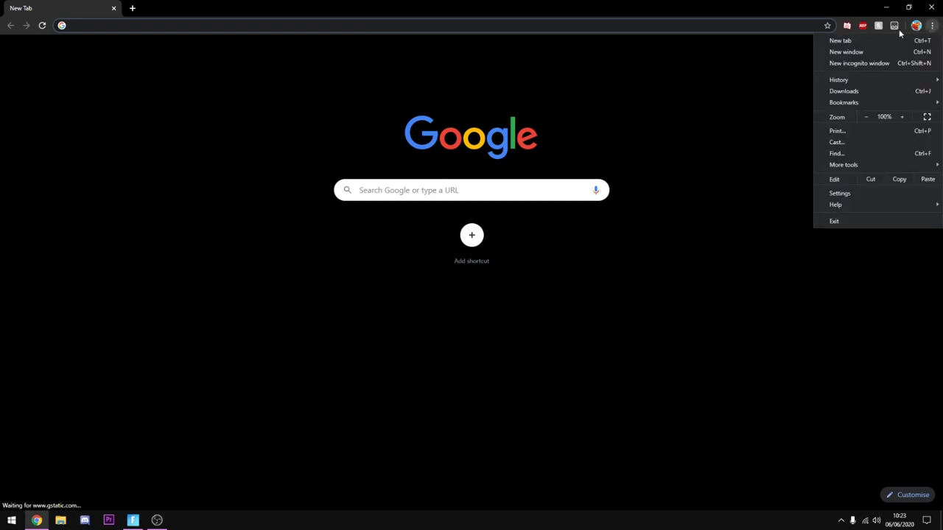
pyautogui.click(839, 193)
pyautogui.scroll(-10, 287, 265)
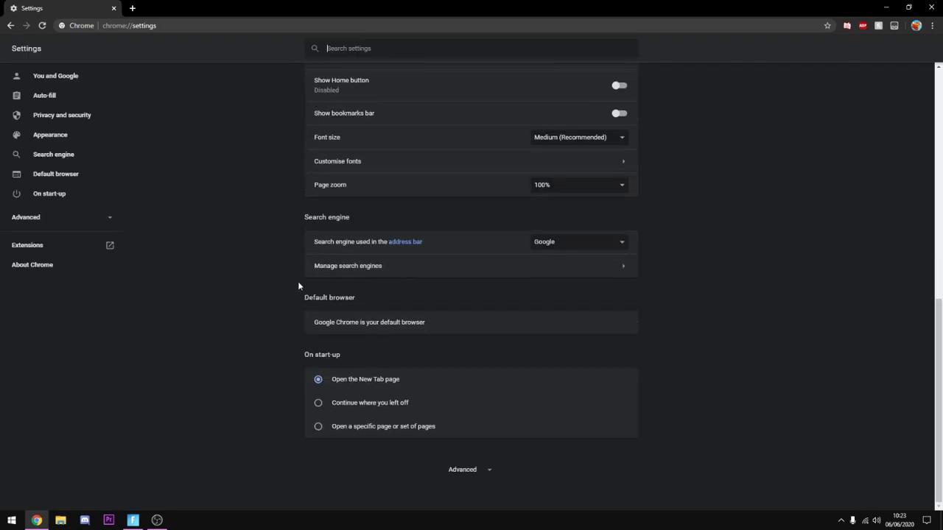
pyautogui.click(456, 468)
pyautogui.scroll(-3, 493, 432)
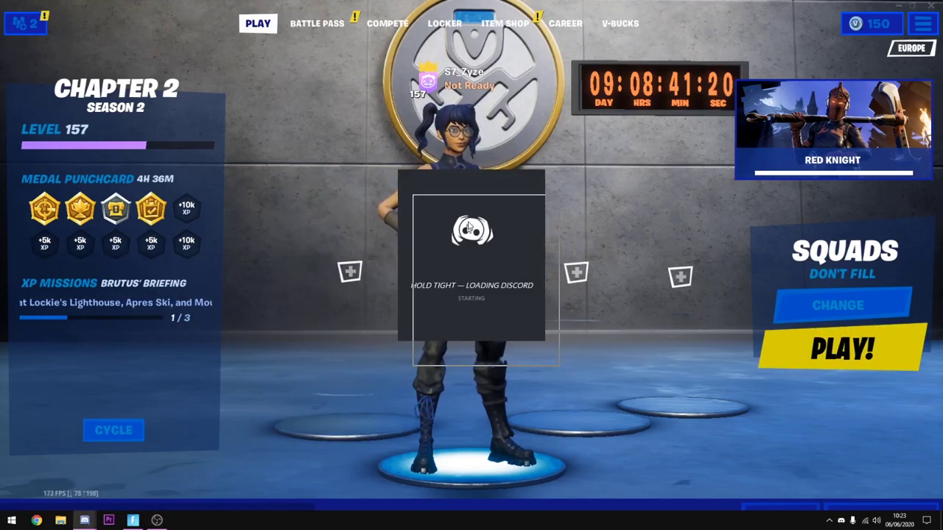
# Step: Move the Discord window aside and open User Settings > Appearance
pyautogui.moveTo(455, 204); pyautogui.dragTo(483, 185)
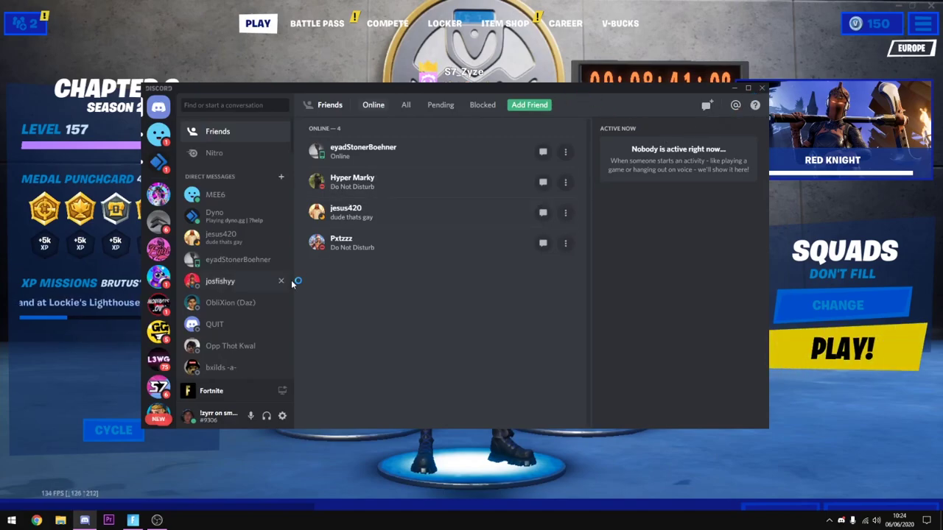
pyautogui.click(282, 415)
pyautogui.scroll(-5, 228, 368)
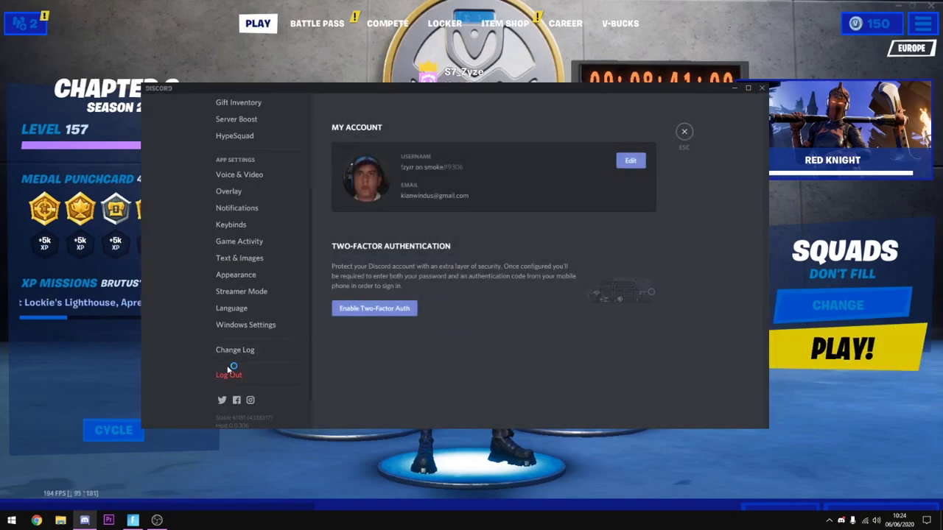
pyautogui.click(250, 274)
pyautogui.scroll(-10, 438, 301)
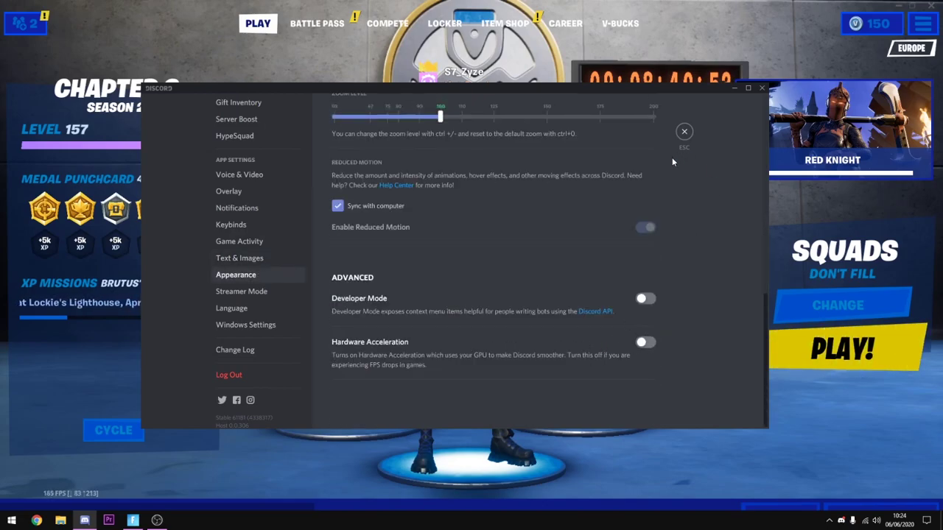
# Step: Confirm Hardware Acceleration stays off, then close Discord's settings and its window
pyautogui.scroll(3, 671, 157)
pyautogui.scroll(4, 261, 236)
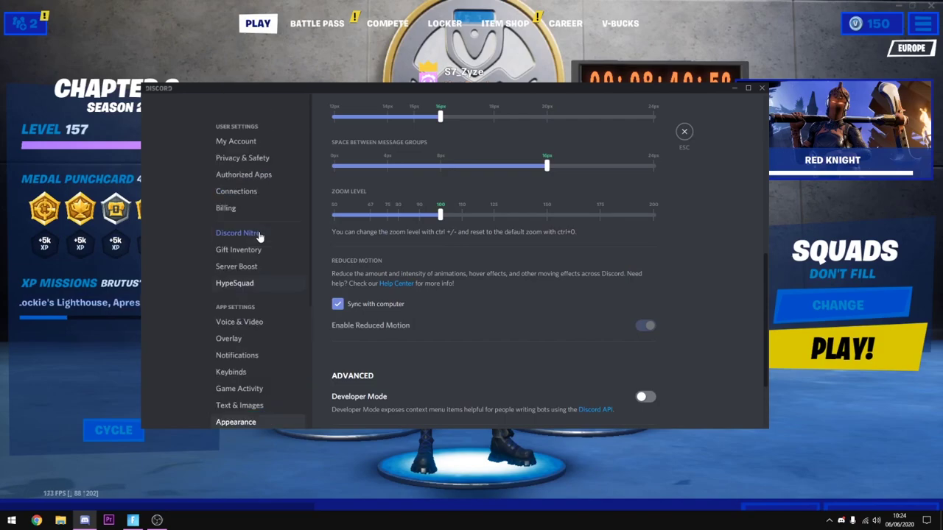
pyautogui.click(232, 325)
pyautogui.click(684, 131)
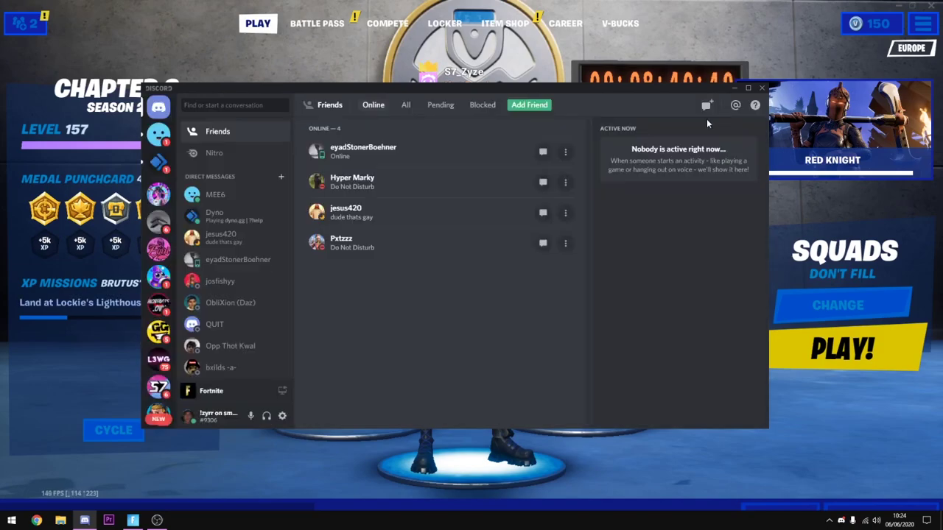
pyautogui.click(762, 87)
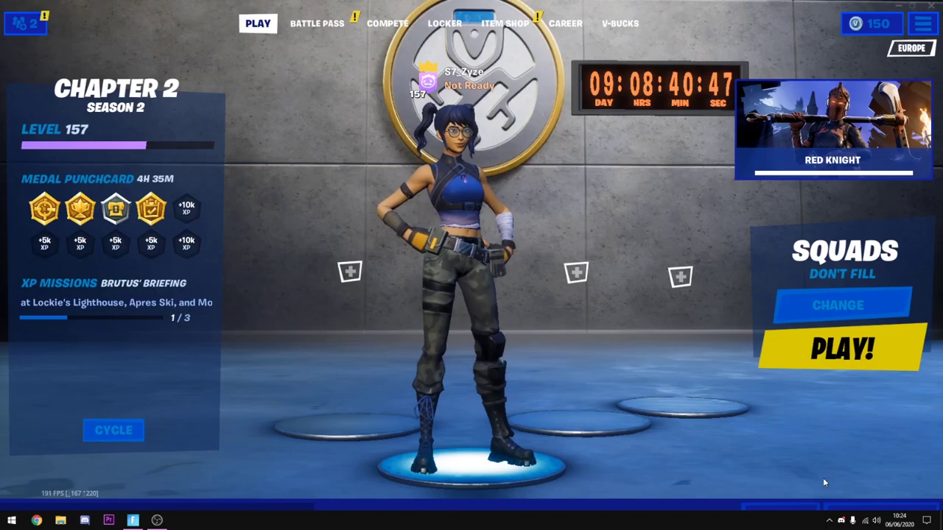
# Step: Quit Discord completely from its icon in the hidden system tray
pyautogui.click(829, 520)
pyautogui.rightClick(849, 483)
pyautogui.click(867, 476)
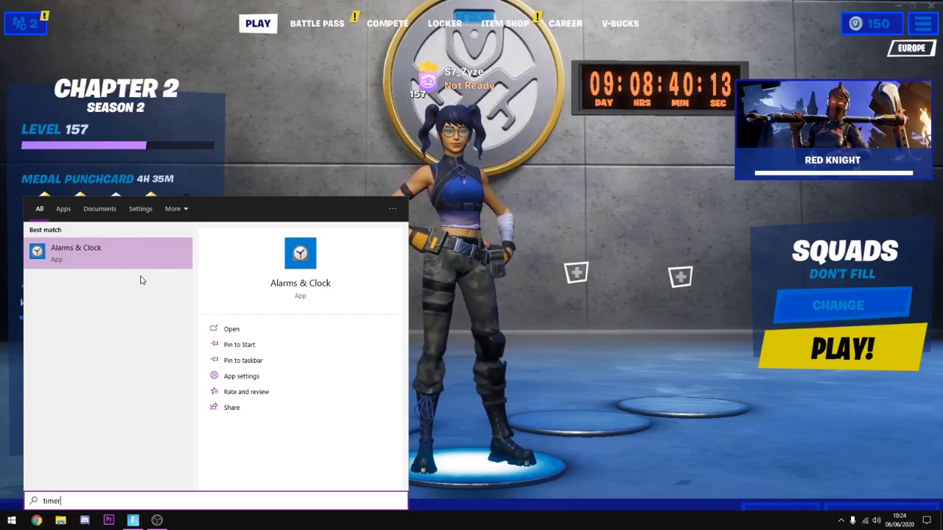
# Step: Search Windows for a timer resolution tool, trying 'timerres' and 'timers', finding no match
pyautogui.write('res')
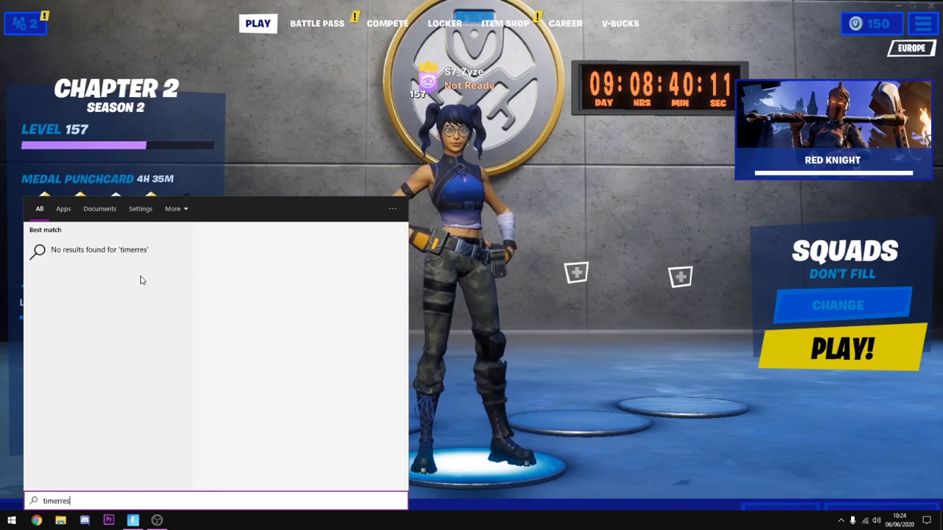
pyautogui.press('BackSpace')
pyautogui.press('BackSpace')
pyautogui.press('BackSpace')
pyautogui.press('BackSpace')
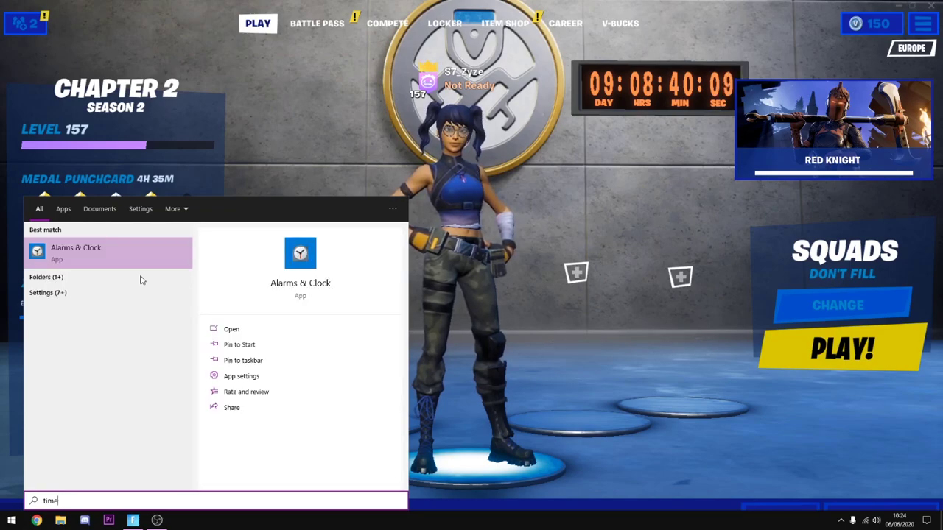
pyautogui.write('res')
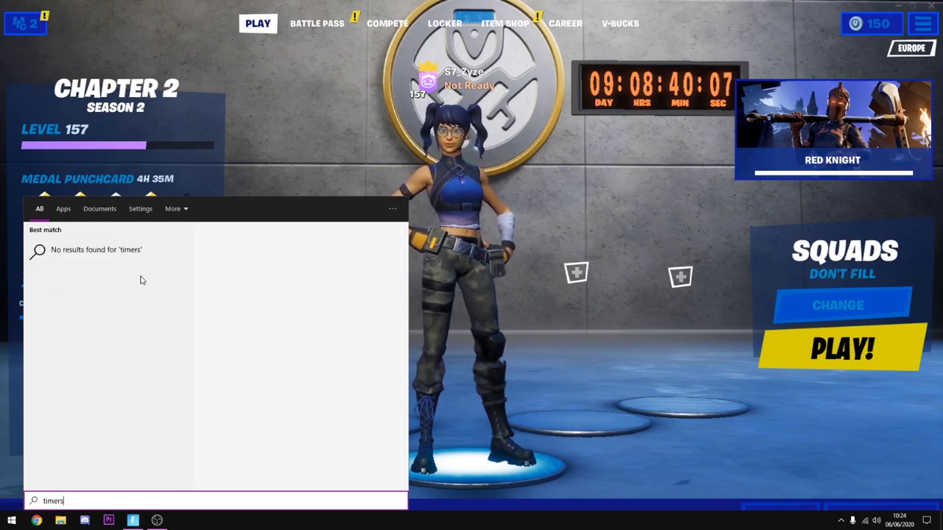